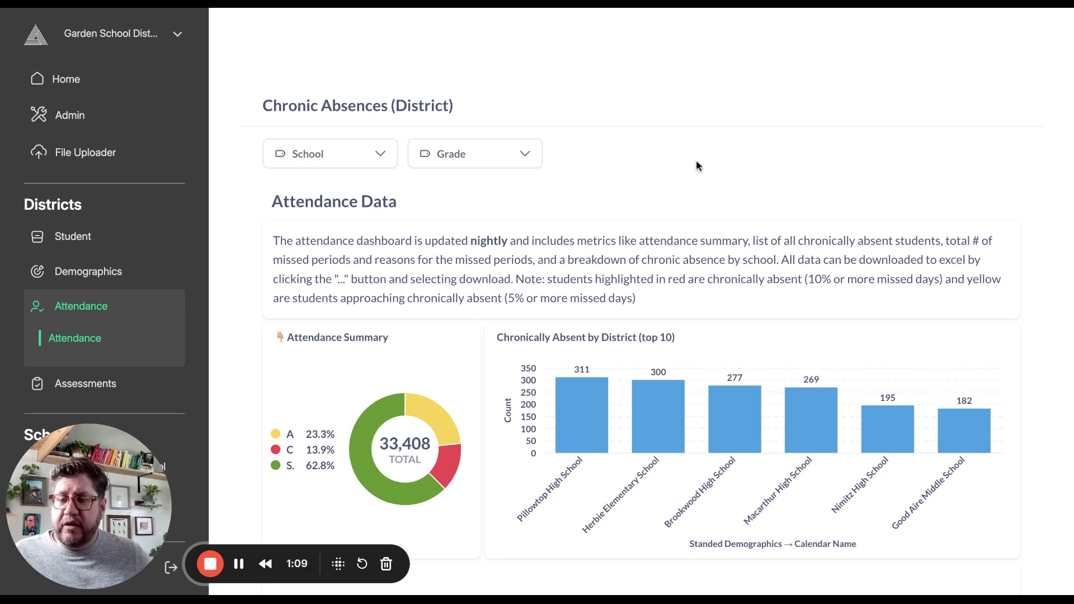
- Scroll down the dashboard to the Attendance Summary table and look over its charts
scroll(696, 160, down, 1)
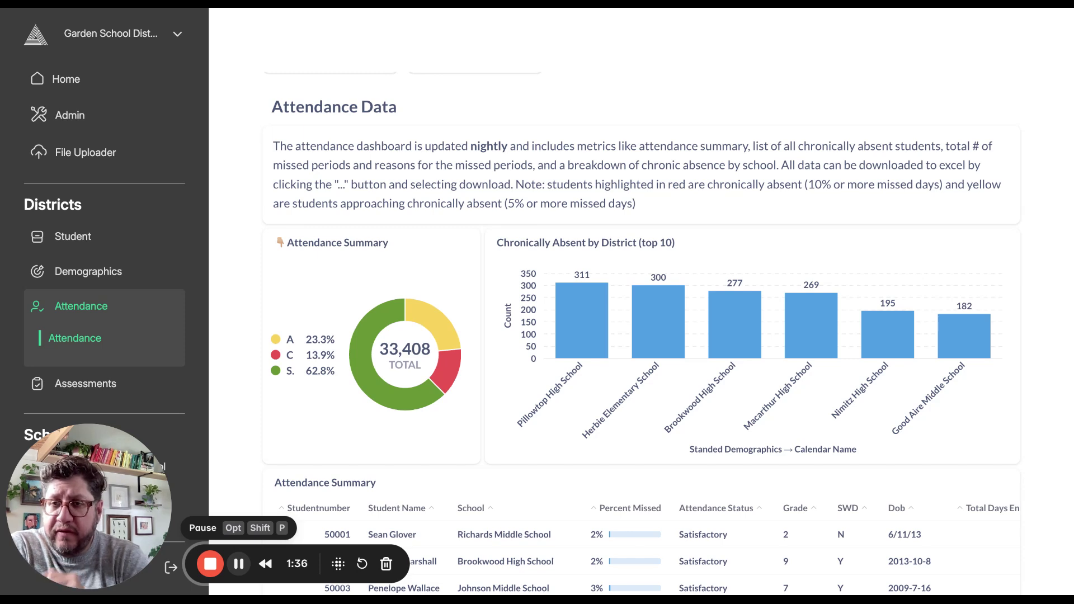
scroll(319, 258, down, 1)
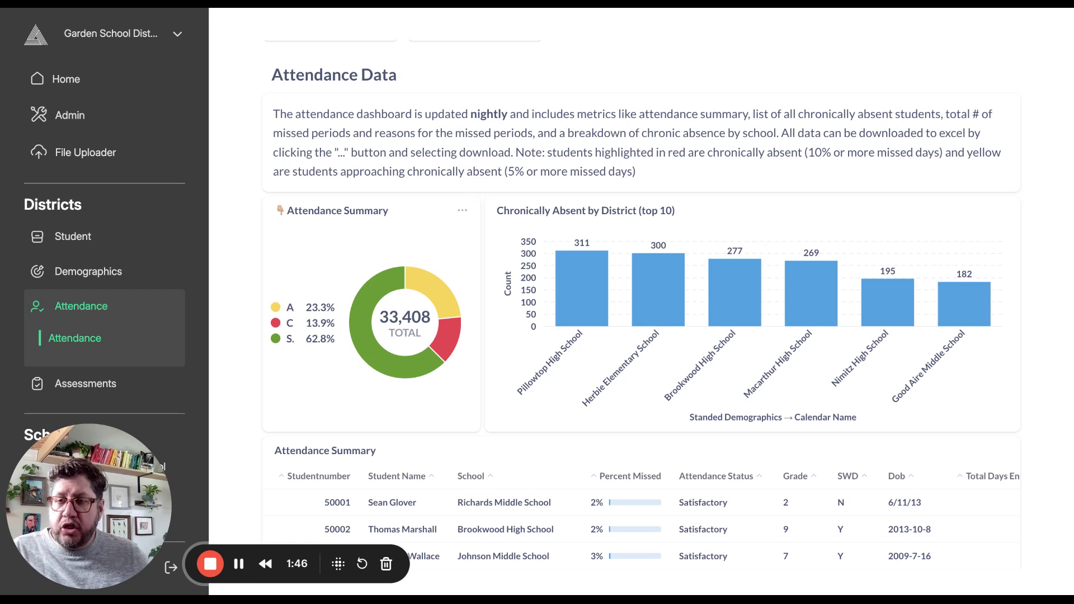
mouse_move(361, 330)
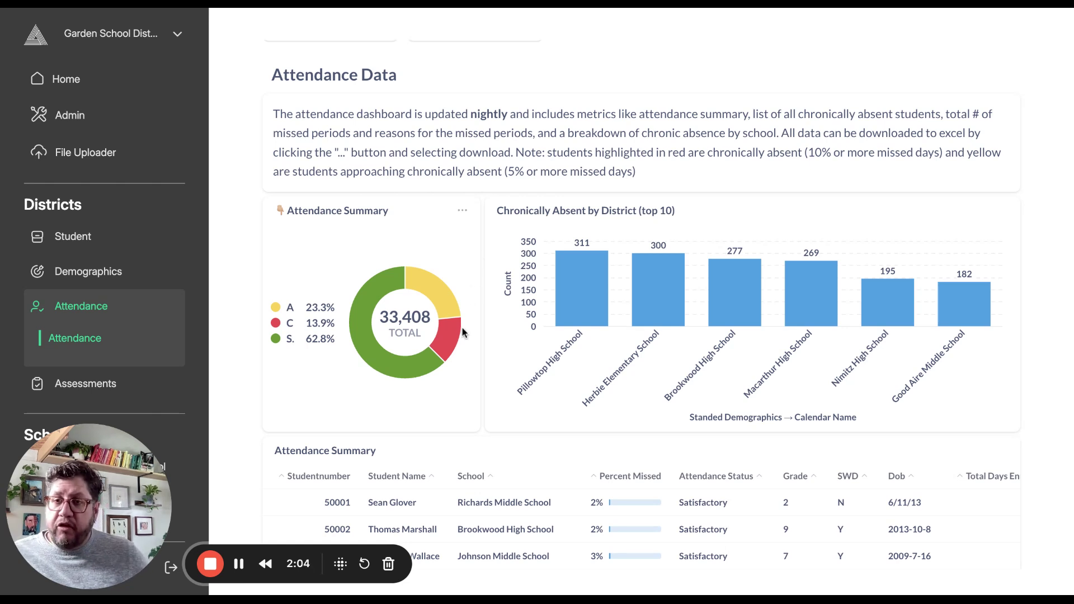
mouse_move(454, 338)
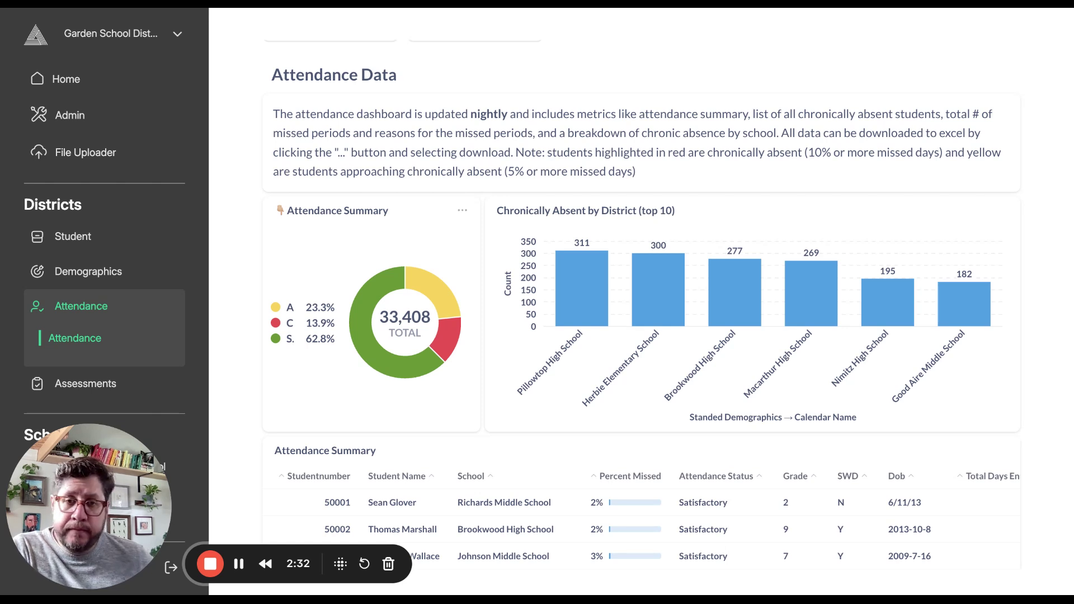
mouse_move(583, 328)
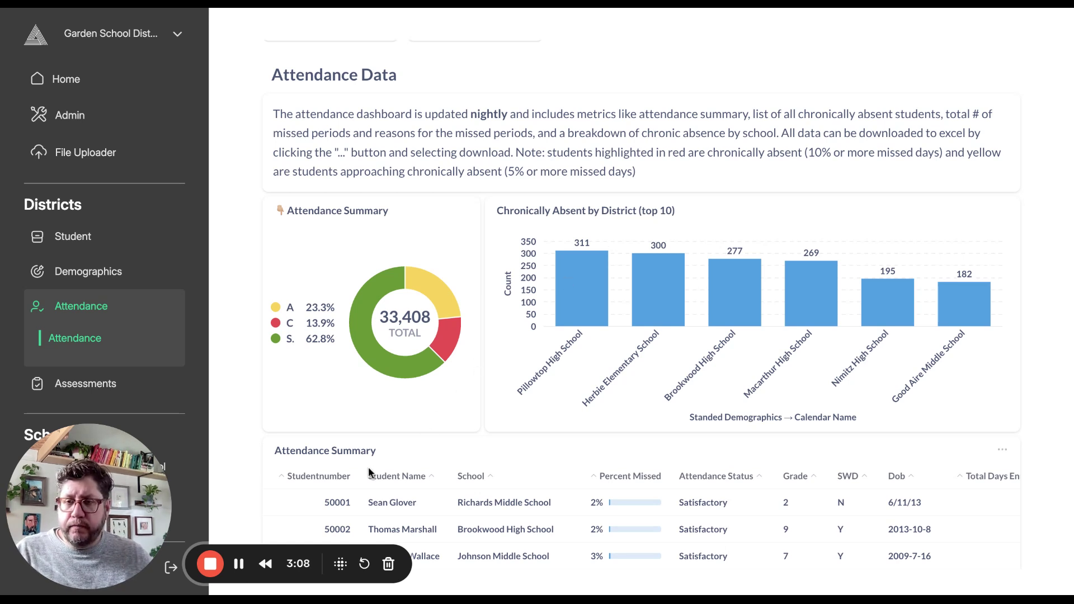
- Browse the table's columns, then sort by Percent Missed ascending so 0% students lead
scroll(611, 307, down, 3)
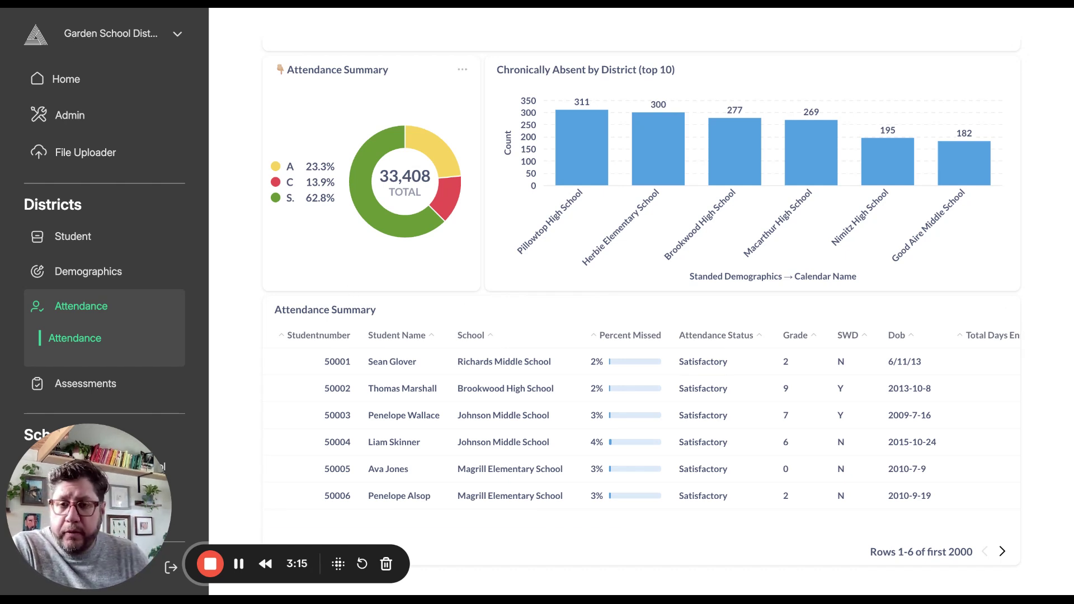
scroll(525, 392, right, 1)
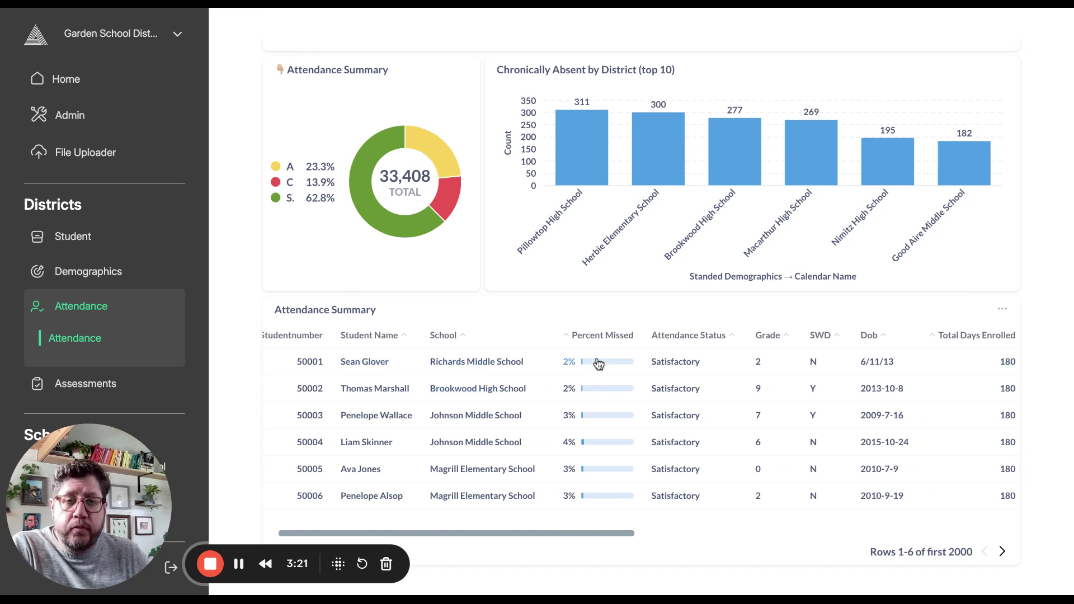
scroll(584, 367, right, 4)
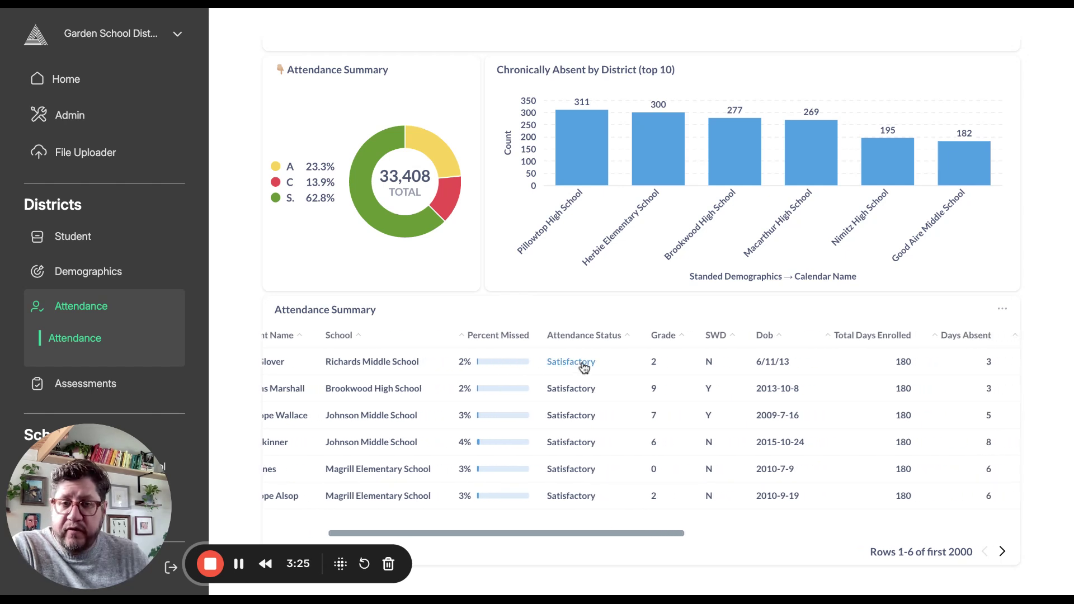
scroll(652, 361, right, 3)
scroll(652, 360, right, 6)
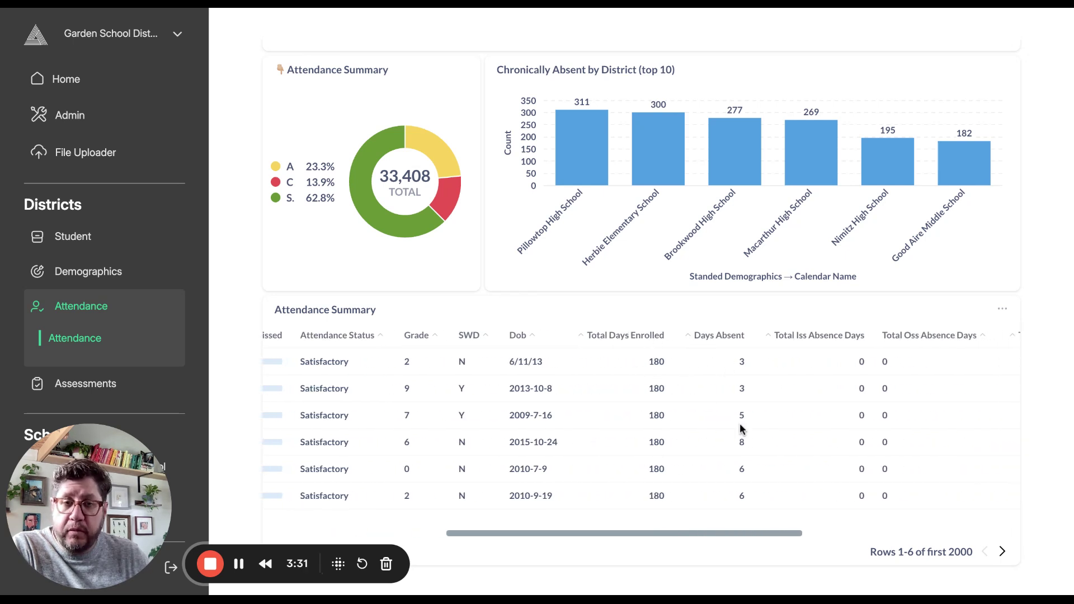
scroll(884, 366, right, 5)
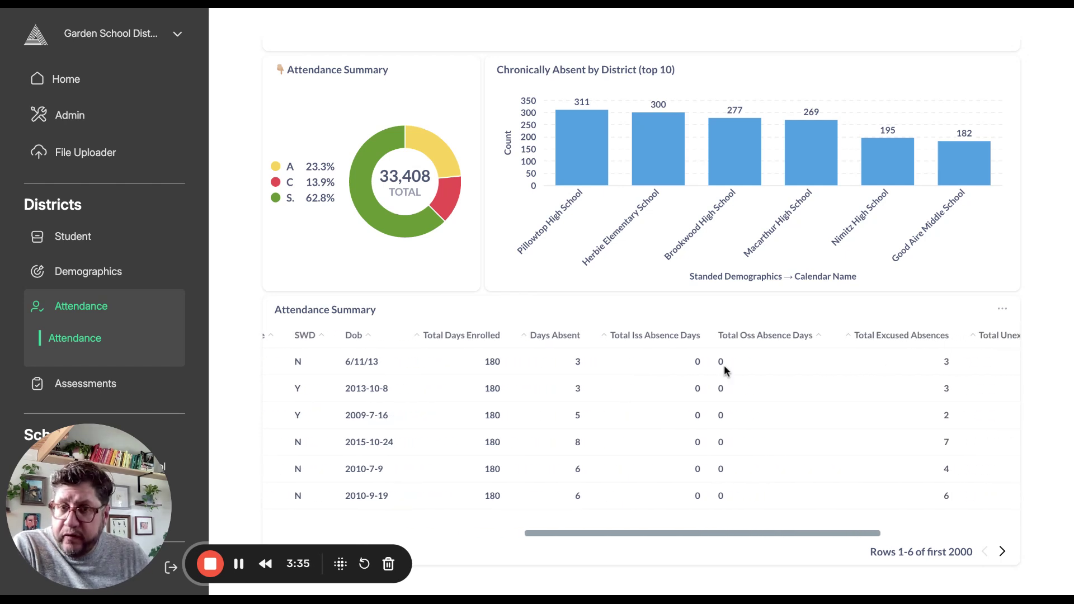
scroll(724, 369, right, 4)
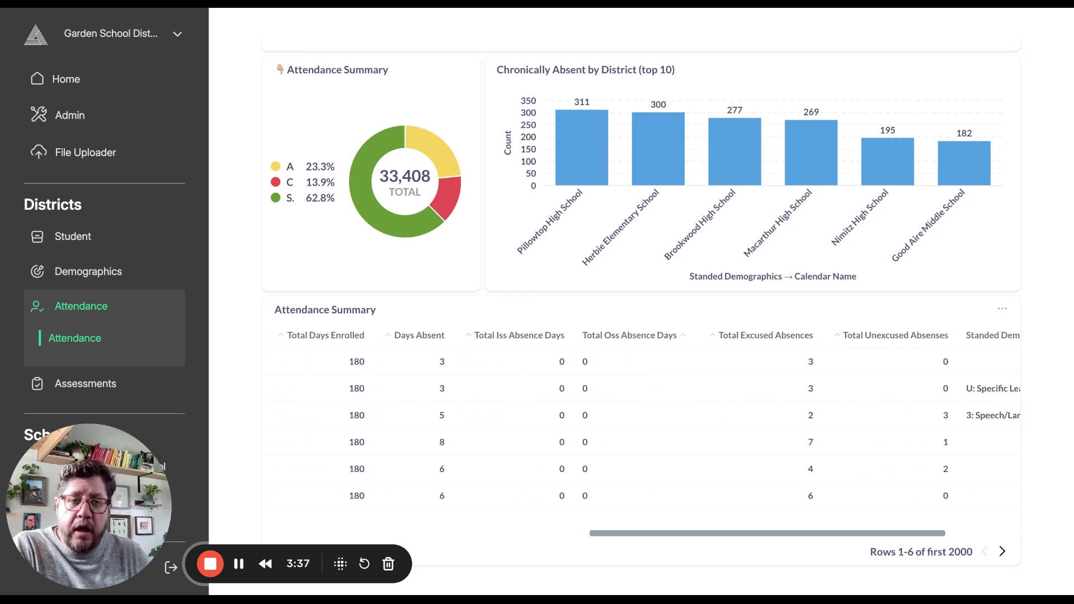
scroll(832, 345, right, 5)
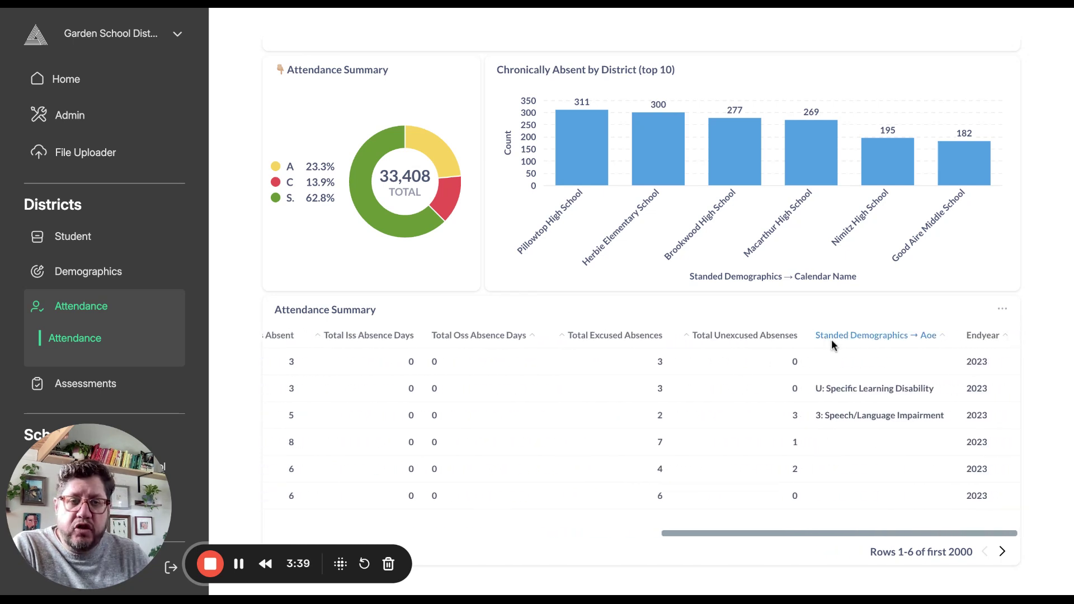
scroll(832, 345, left, 10)
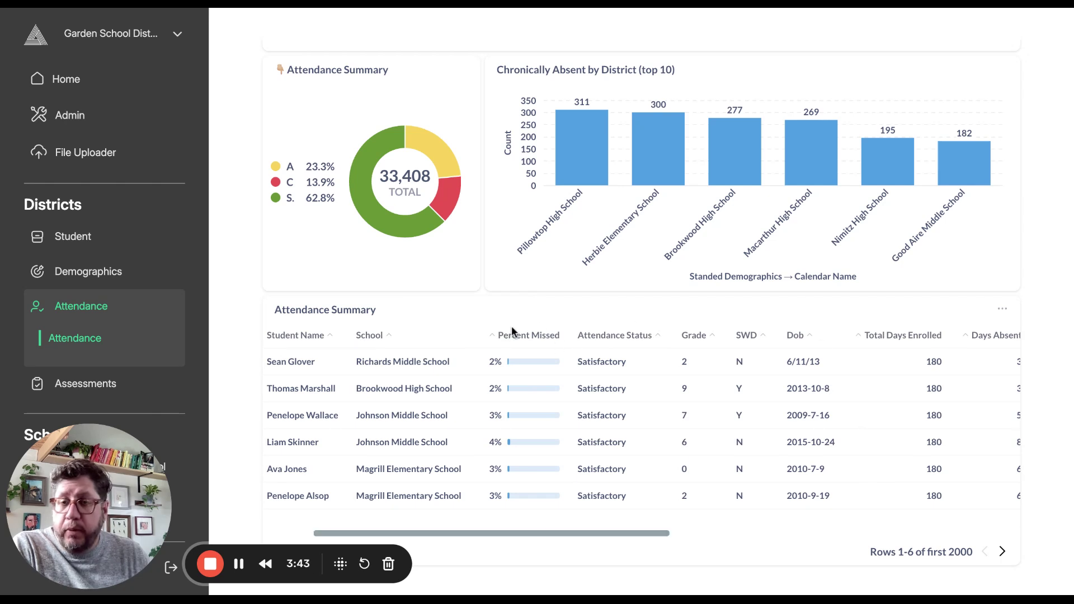
click(534, 339)
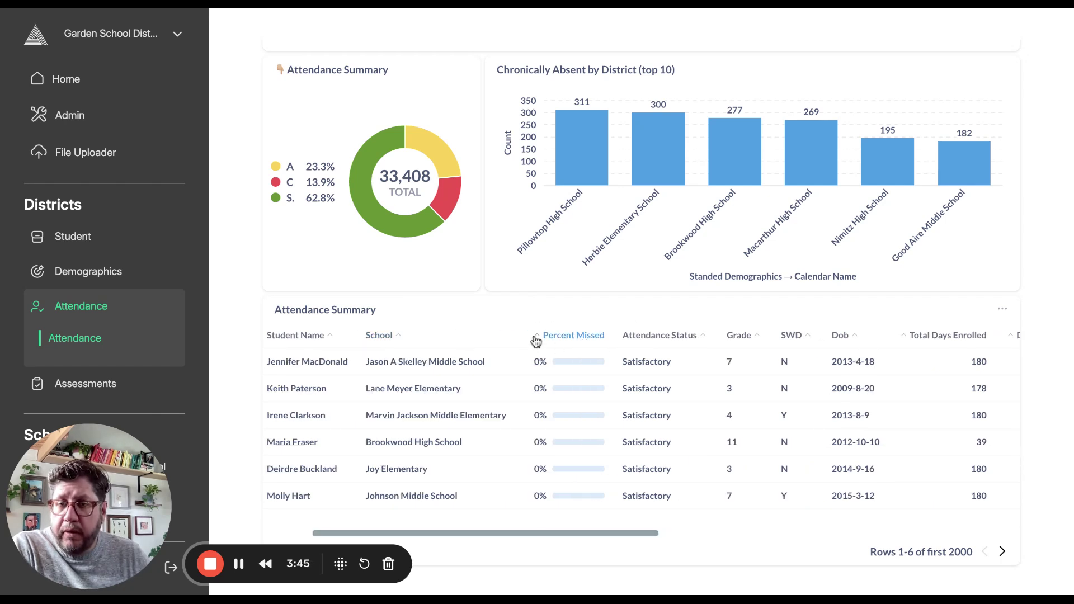
- Reverse the Percent Missed sort so 90% chronic absentees lead, then return to the filters
click(570, 339)
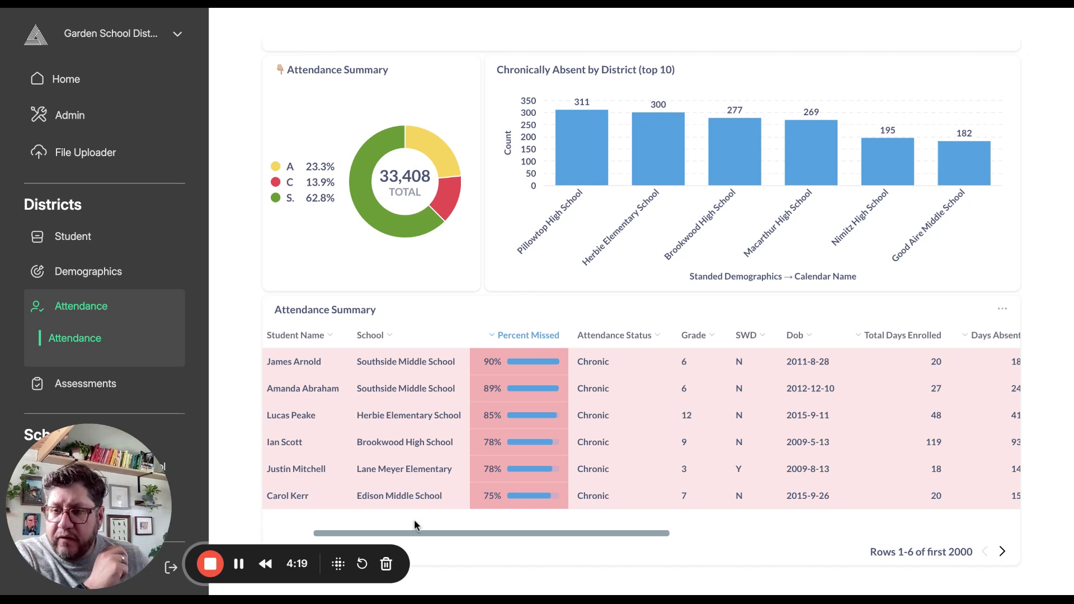
scroll(421, 218, up, 5)
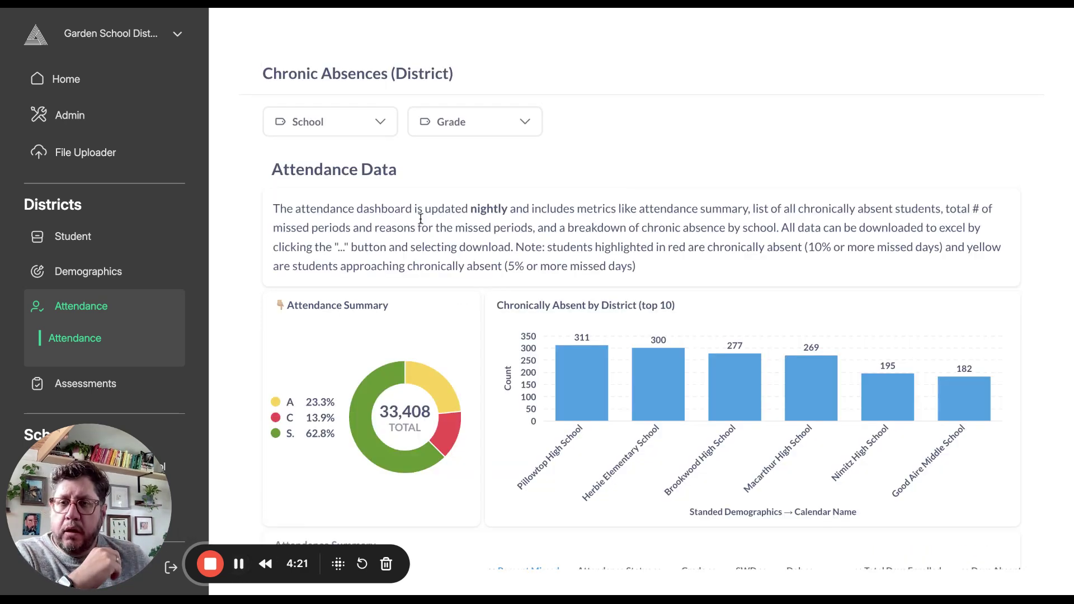
- Filter the dashboard to Brookwood High School, showing 1,938 students with 277 chronic
click(304, 127)
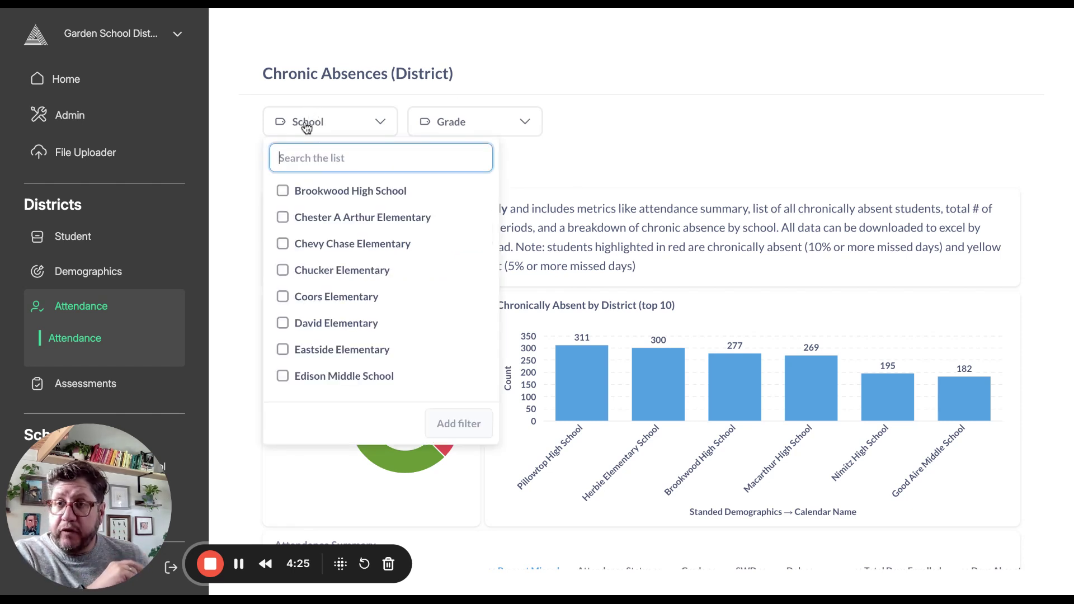
click(354, 197)
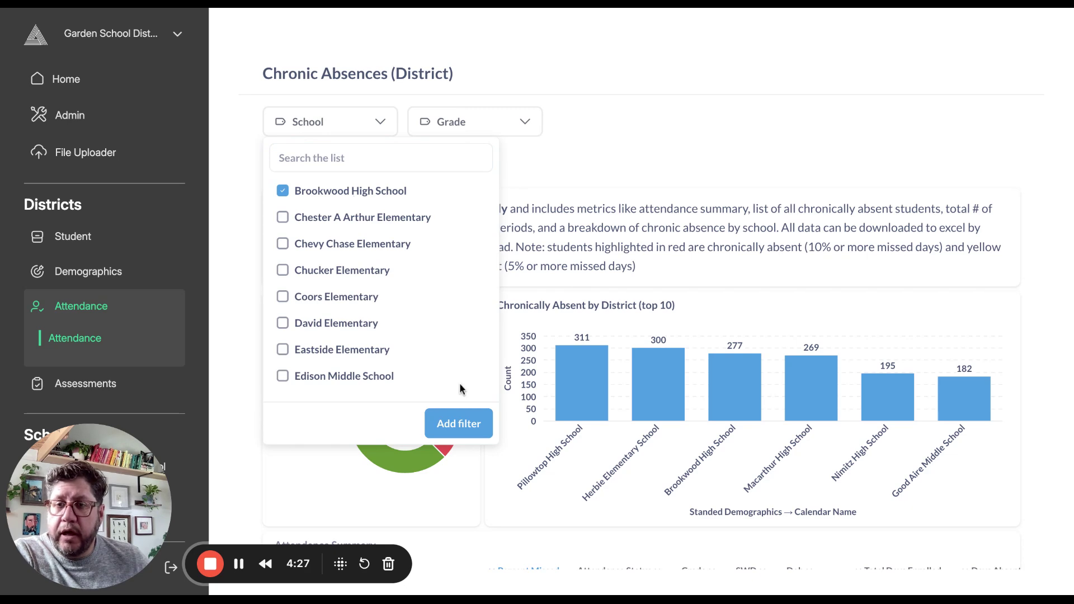
click(448, 423)
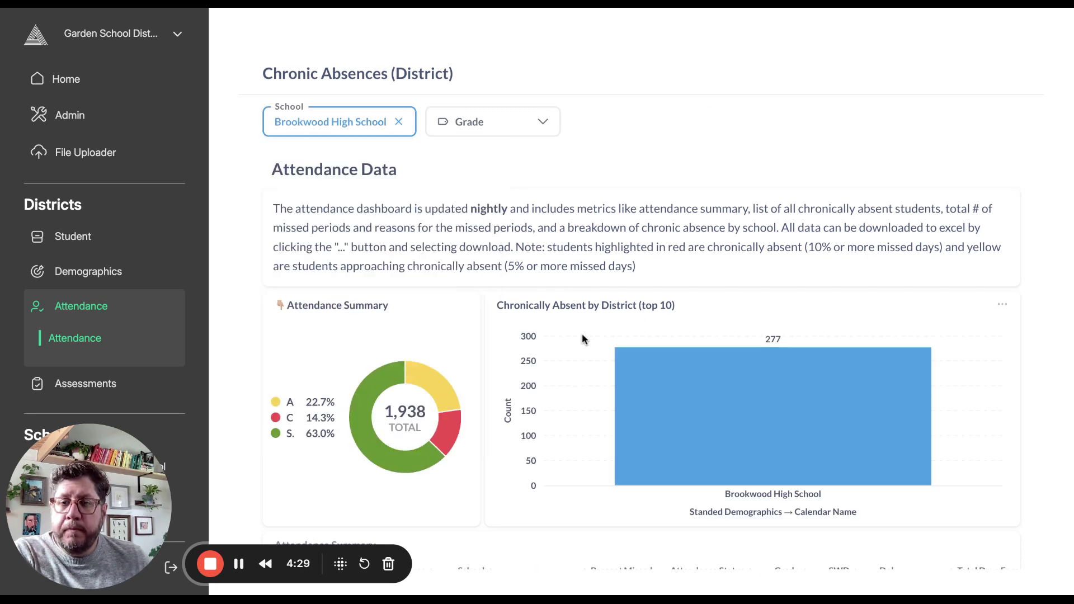
- Rank Brookwood students by Percent Missed, highest first, and open the Grade filter
scroll(582, 333, down, 3)
mouse_move(442, 316)
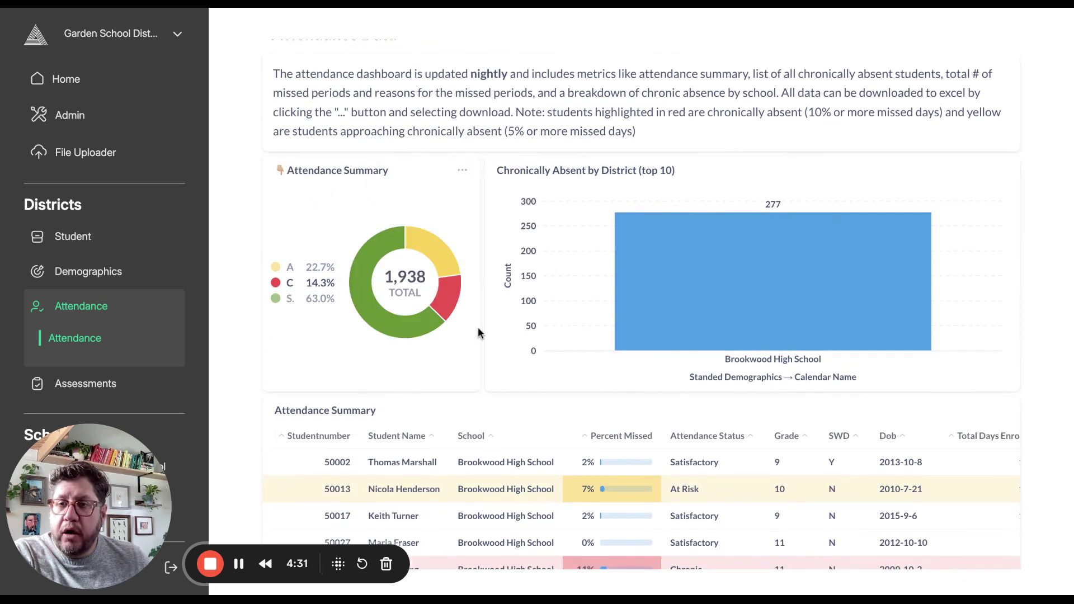
scroll(480, 326, down, 2)
mouse_move(453, 226)
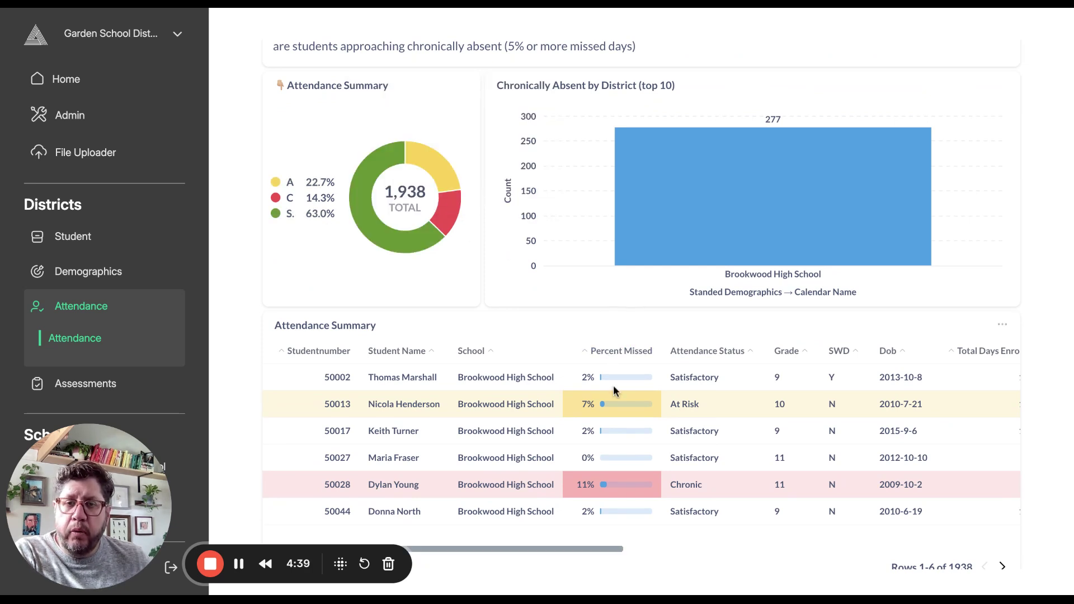
click(645, 356)
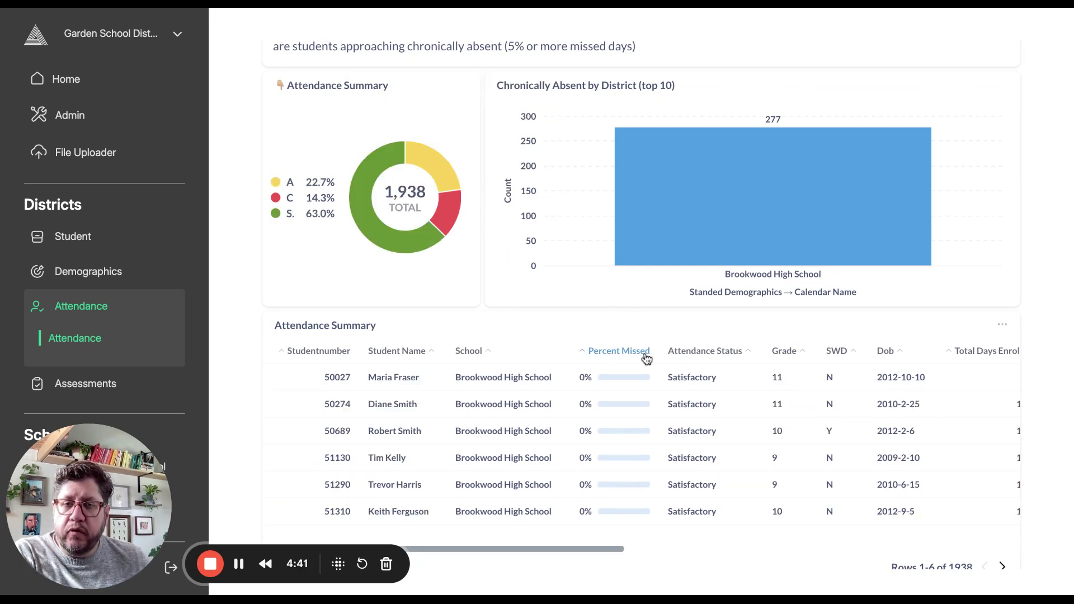
click(646, 356)
scroll(744, 396, up, 2)
scroll(744, 396, up, 2)
click(489, 97)
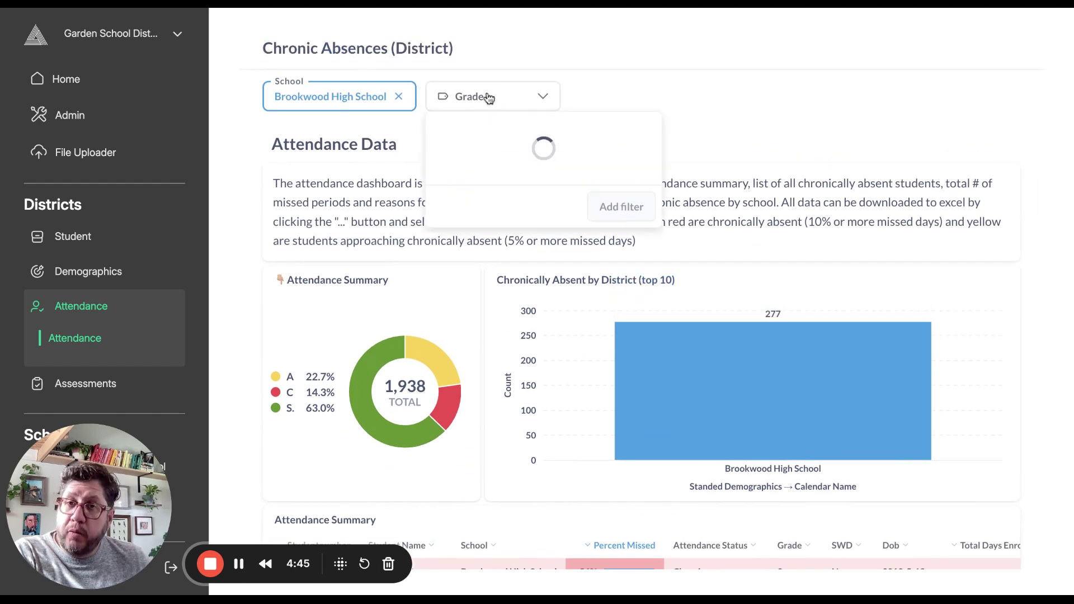
- Add a Grade 10 filter, narrowing Brookwood to 548 students with 85 chronically absent
scroll(463, 225, down, 3)
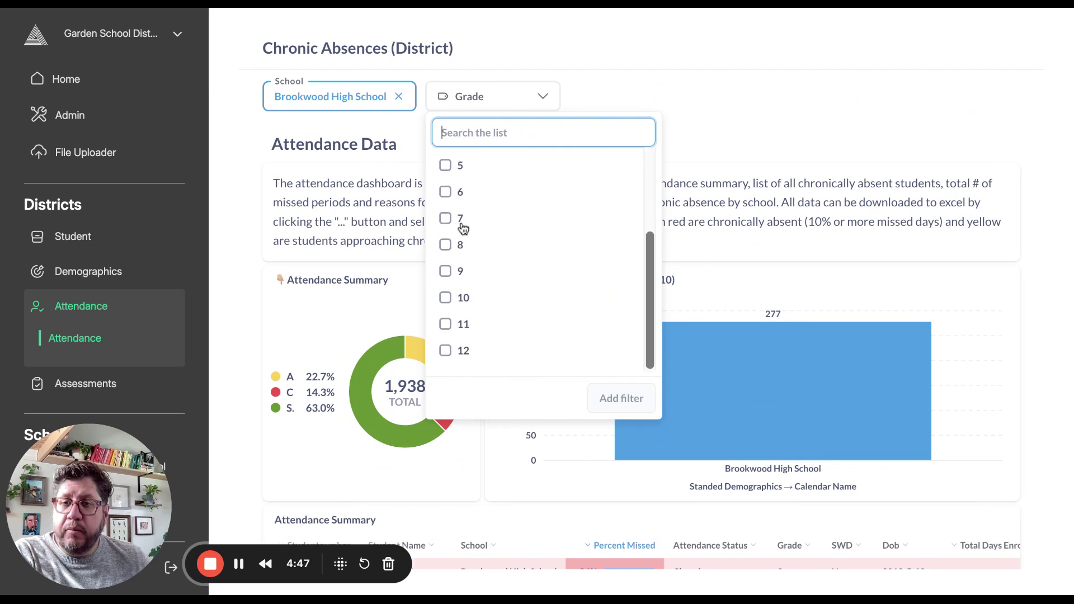
click(446, 297)
click(649, 398)
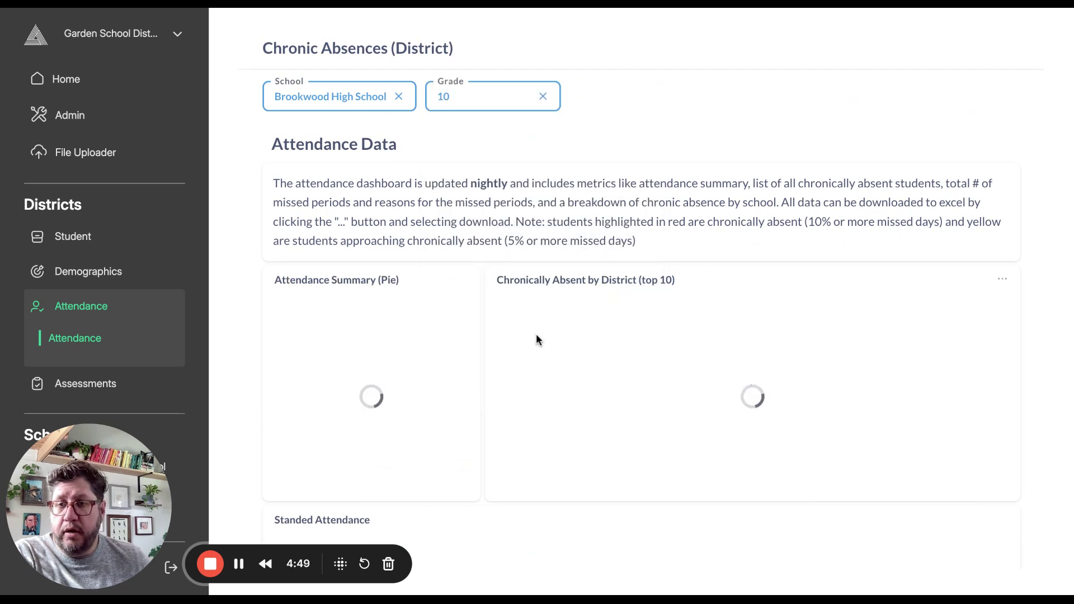
scroll(483, 411, down, 2)
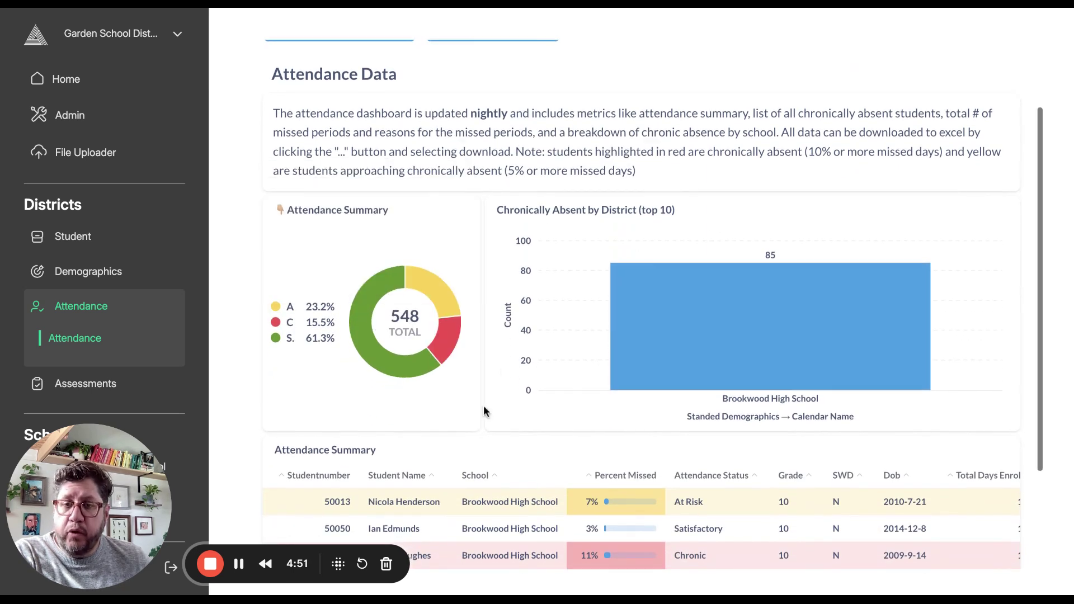
scroll(484, 410, down, 3)
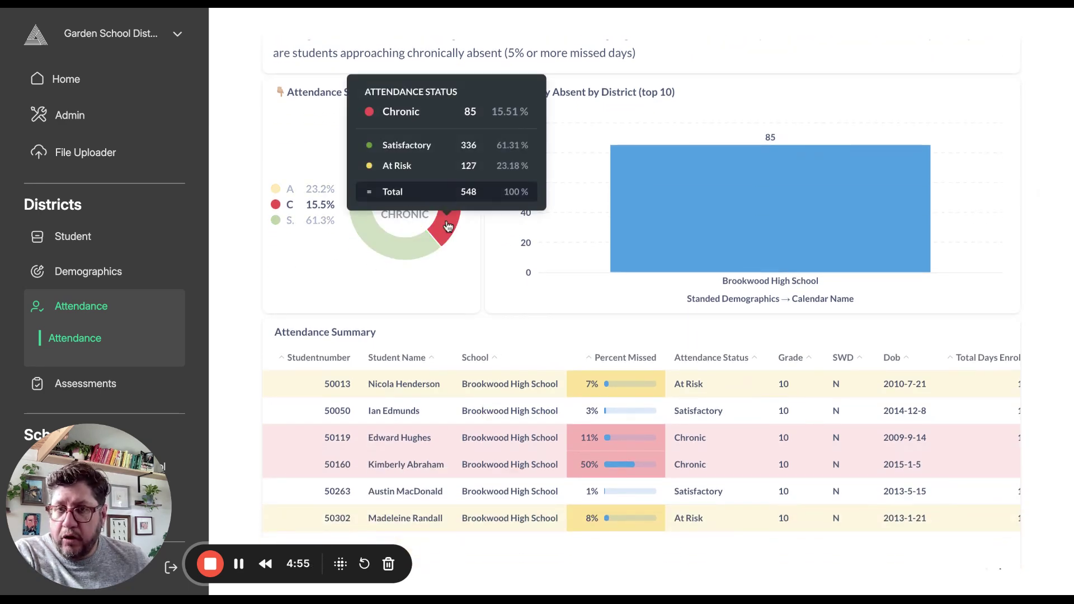
scroll(702, 411, down, 1)
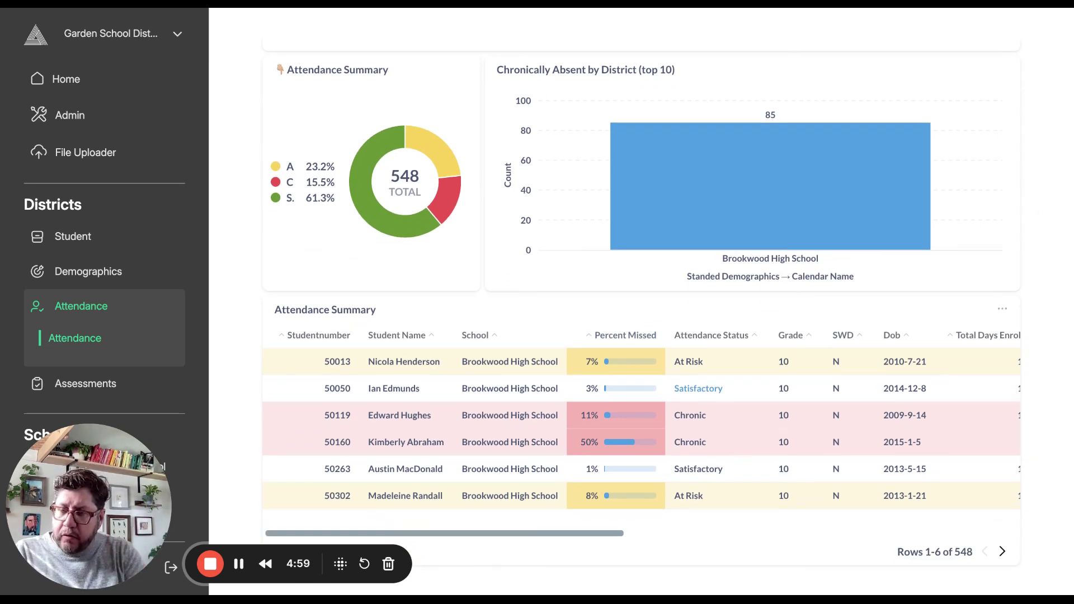
scroll(641, 311, up, 5)
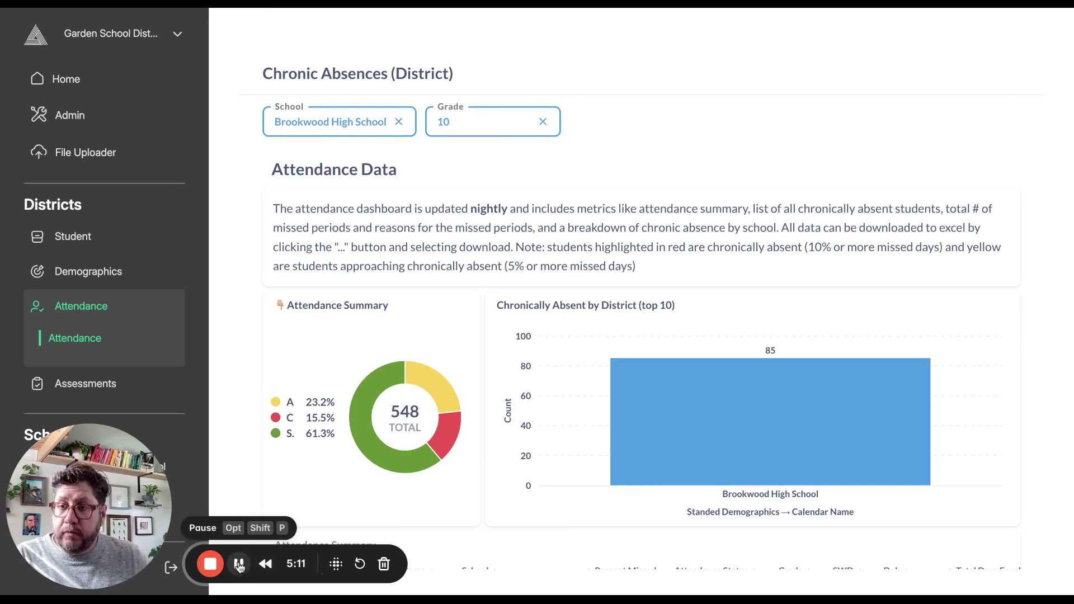
click(239, 566)
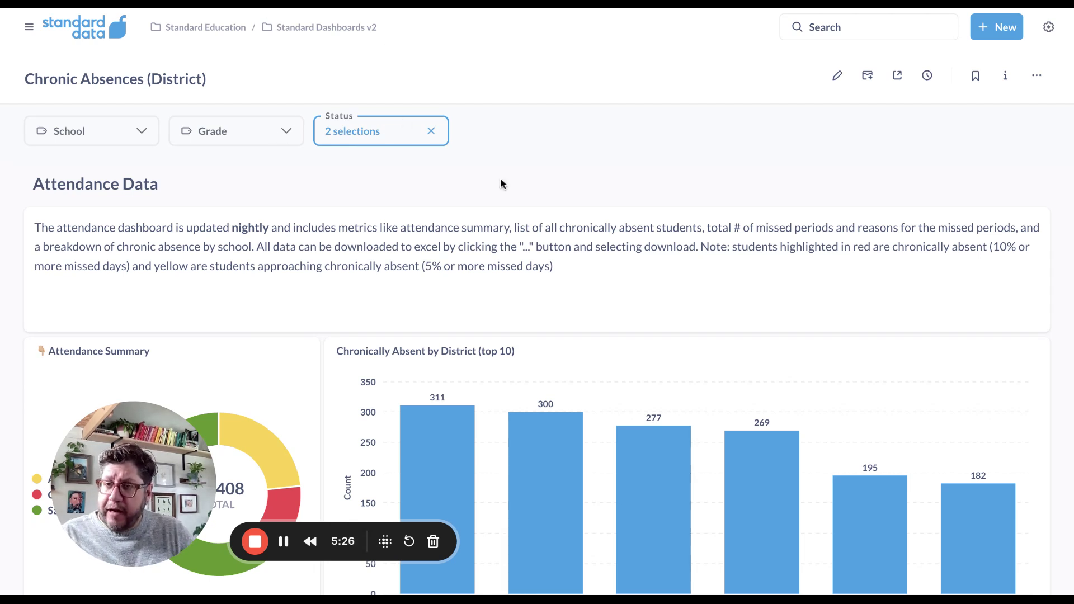
scroll(500, 177, down, 3)
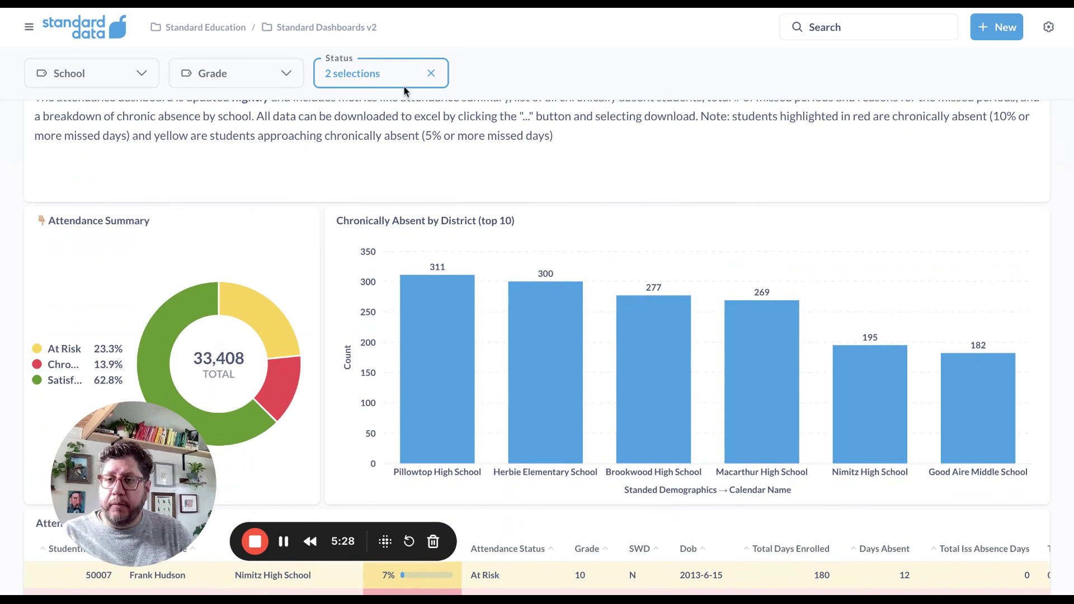
click(396, 84)
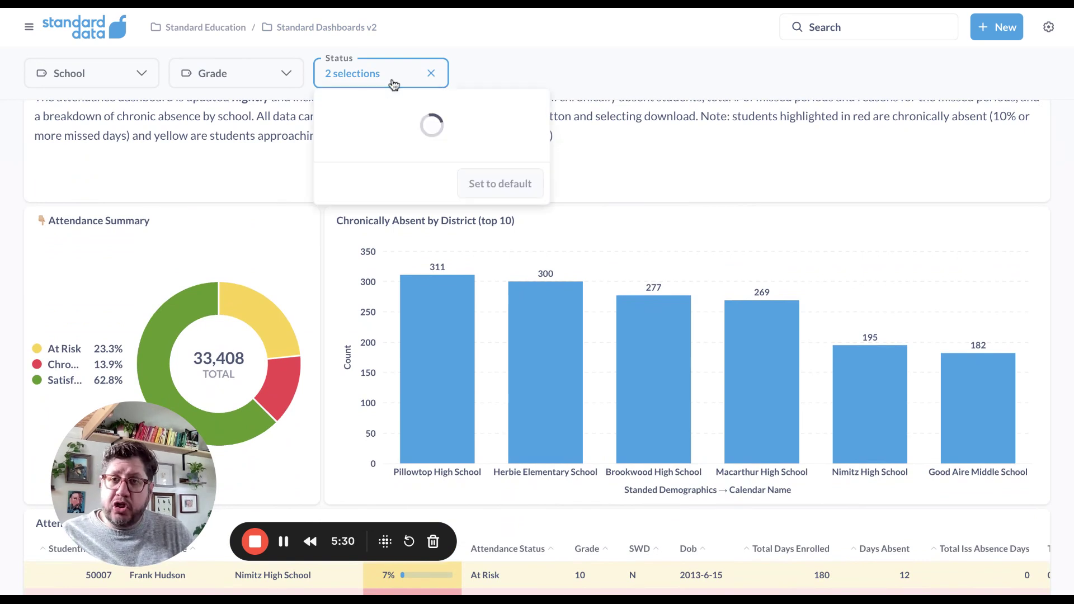
click(356, 178)
click(354, 152)
click(350, 170)
click(353, 144)
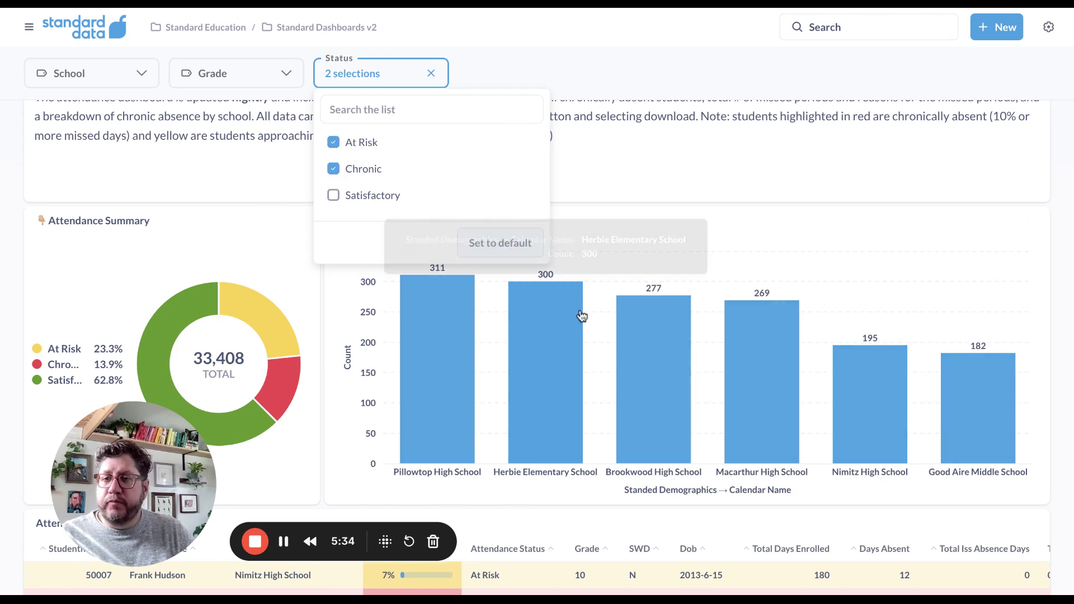
click(625, 188)
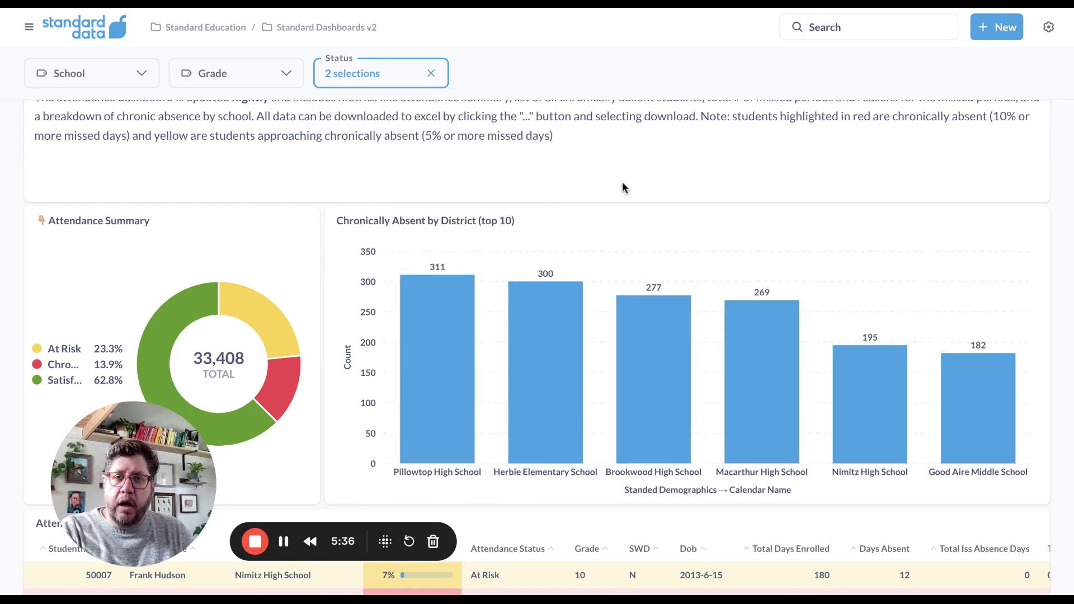
scroll(707, 110, up, 3)
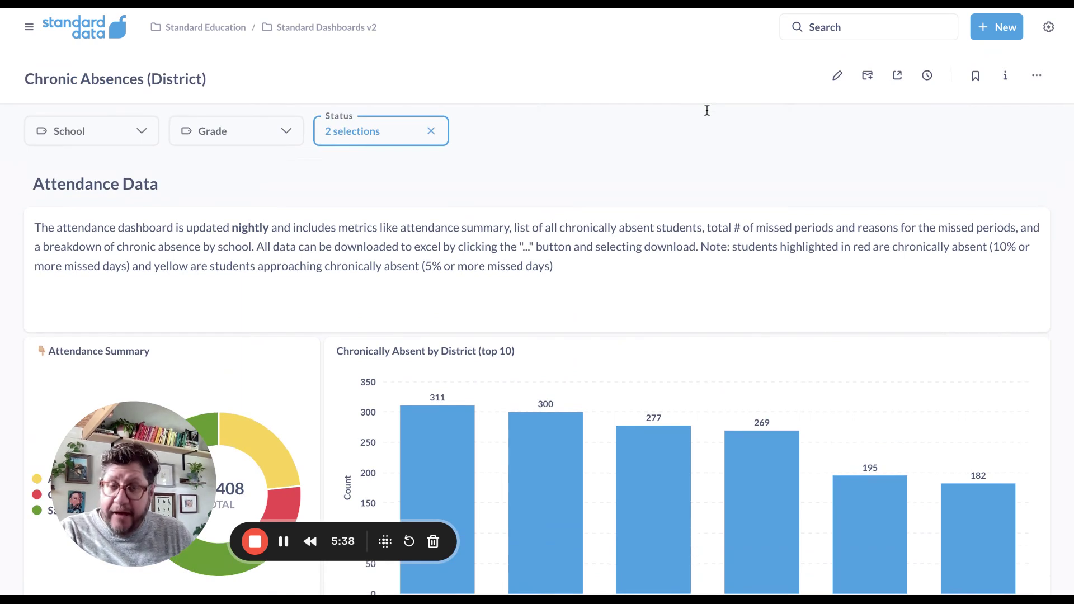
- Set the Status parameter to Editable in the static embed settings and publish the changes
click(898, 78)
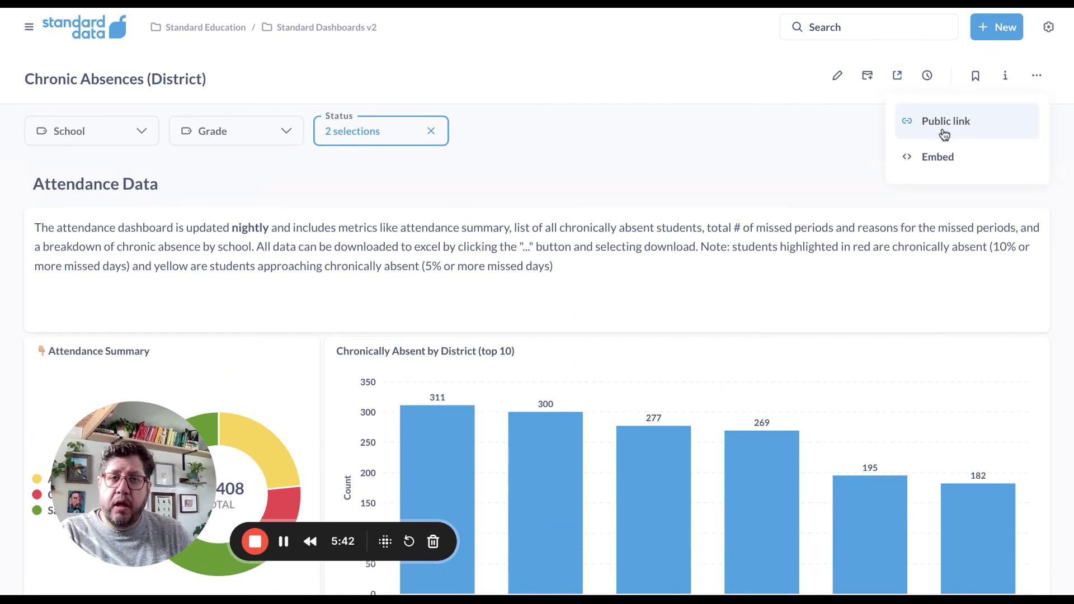
click(946, 166)
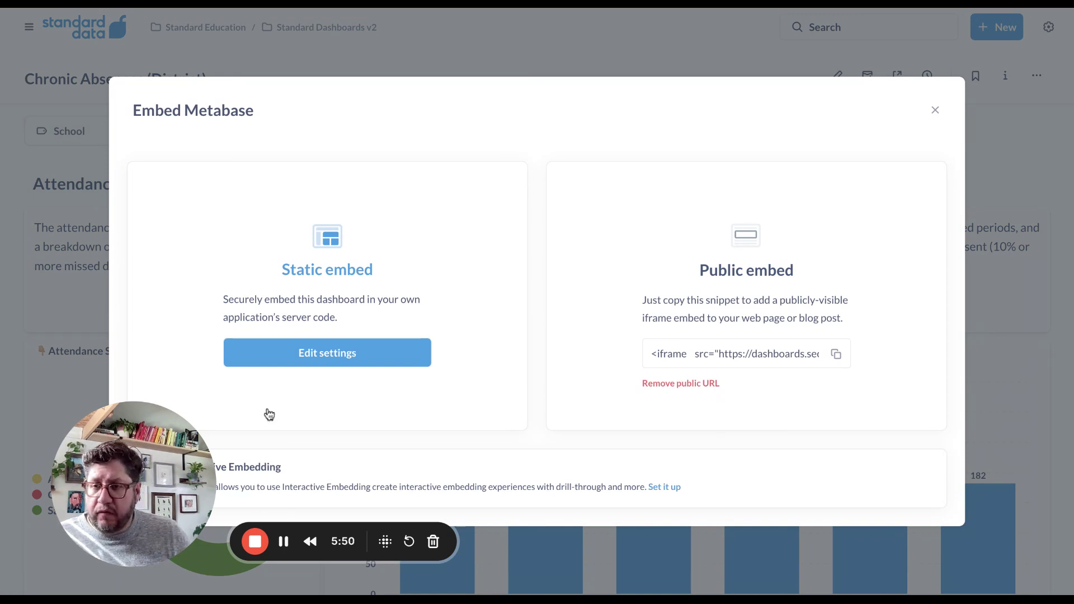
click(326, 353)
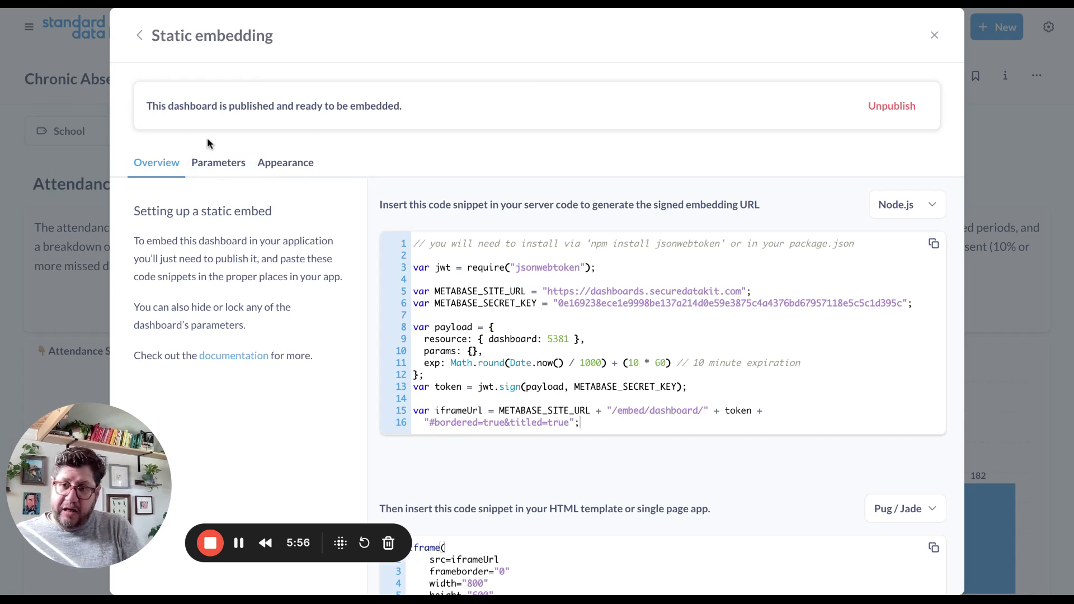
click(216, 163)
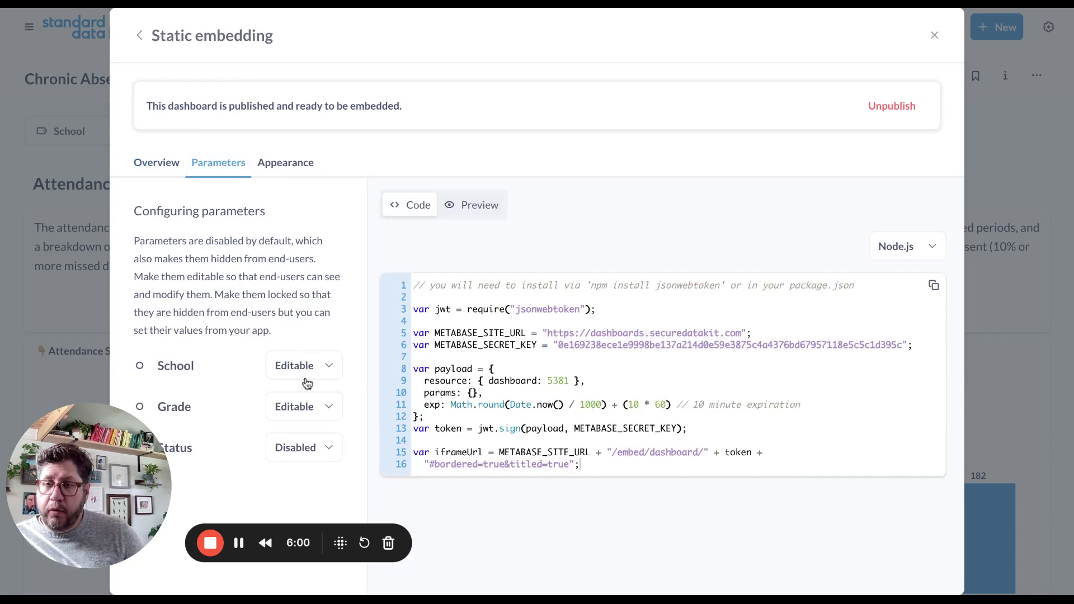
scroll(296, 410, down, 1)
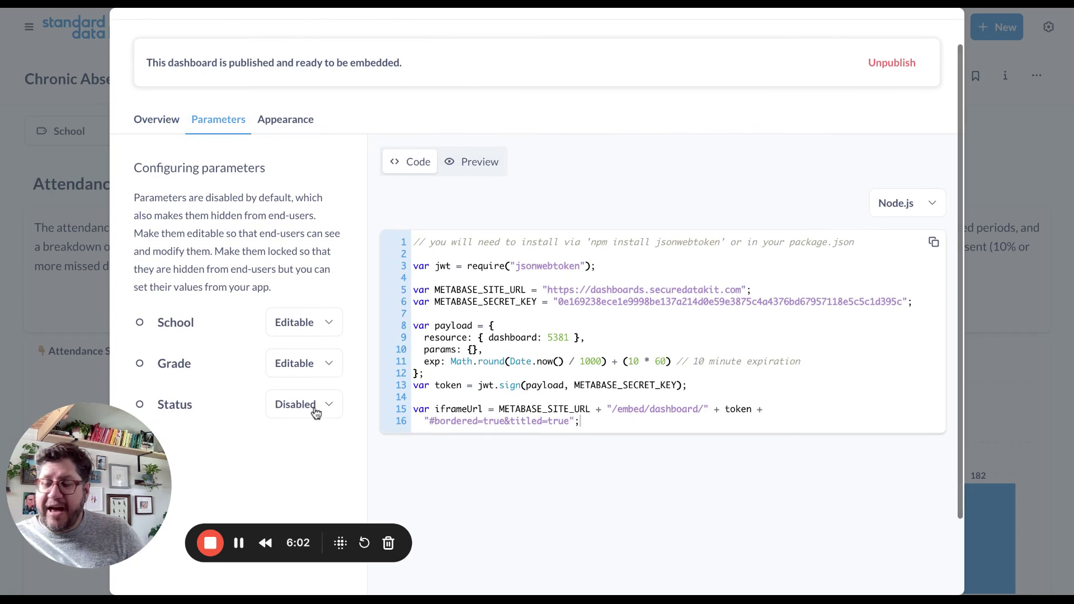
click(315, 411)
click(314, 471)
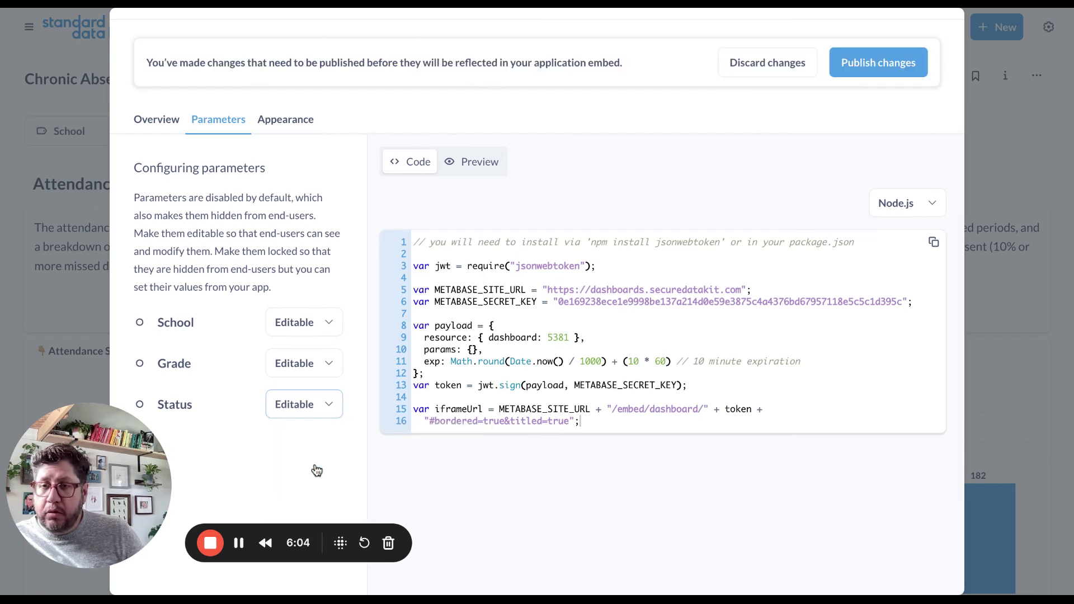
click(866, 65)
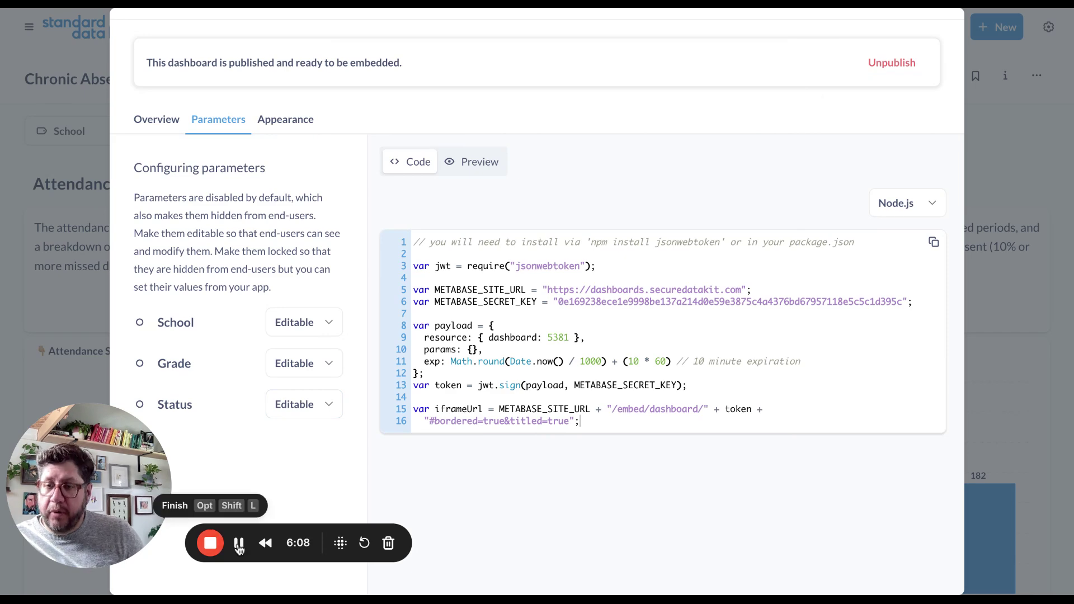
- Return to the district portal's Attendance page to see the embed with the Status filter
key(super+Tab)
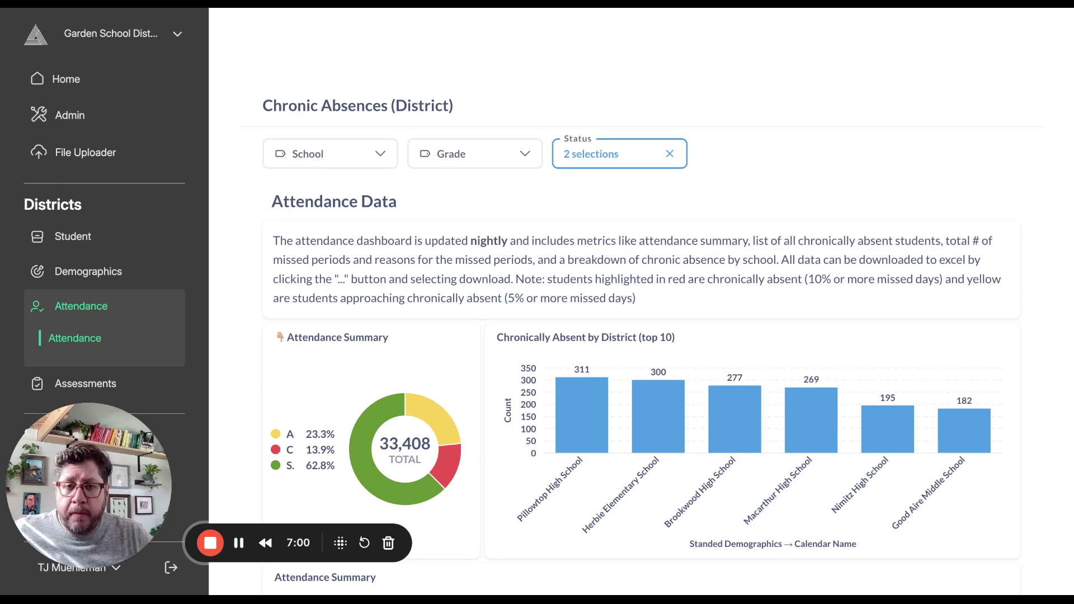
- Choose Download results for the Attendance Summary table to show the .csv, .xlsx and .json options
scroll(854, 330, down, 4)
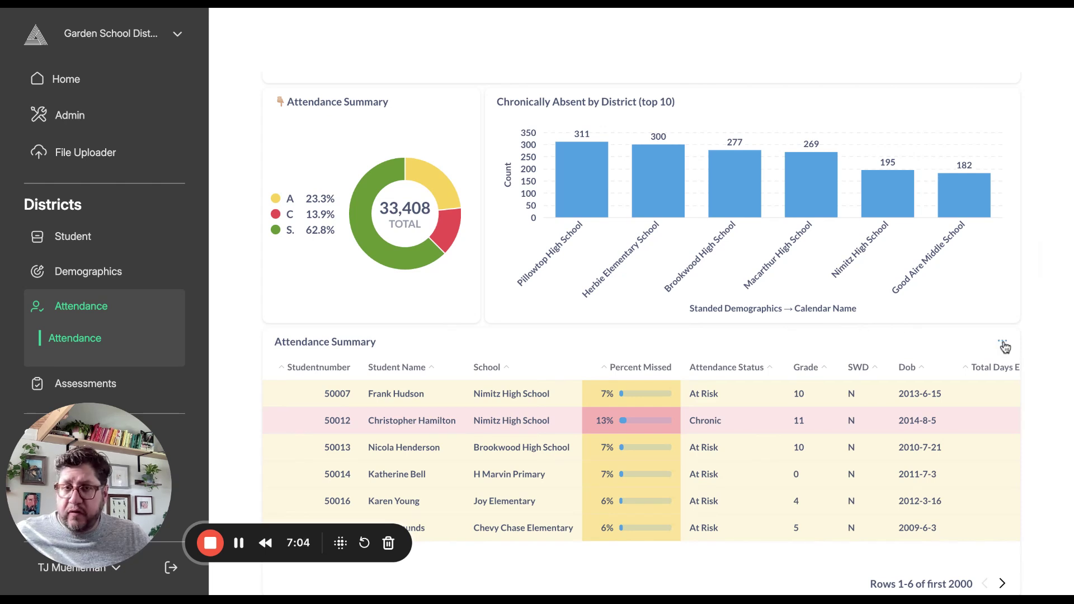
click(1003, 344)
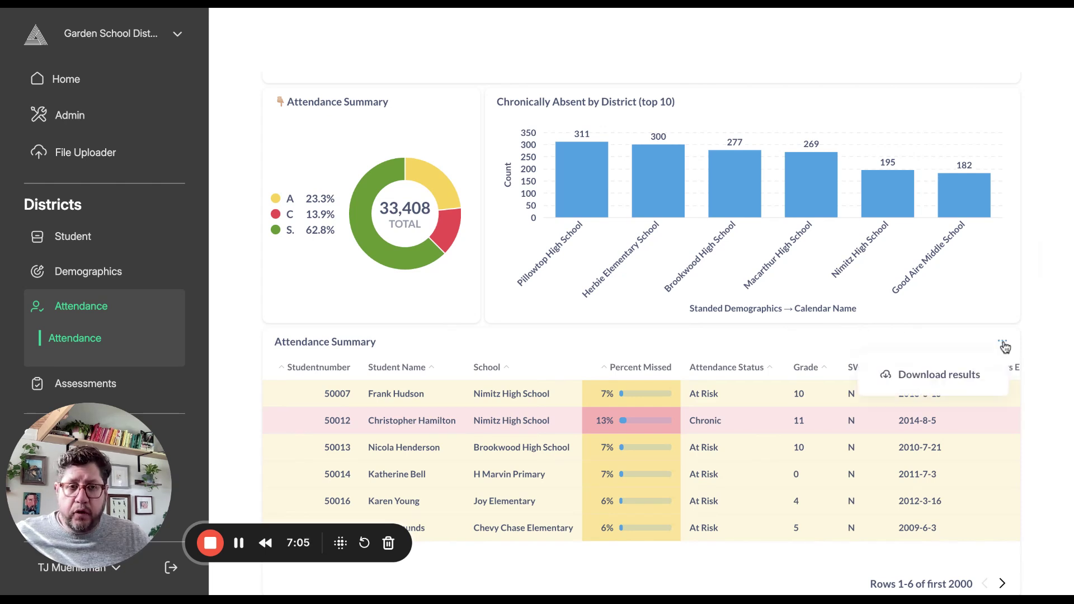
click(962, 376)
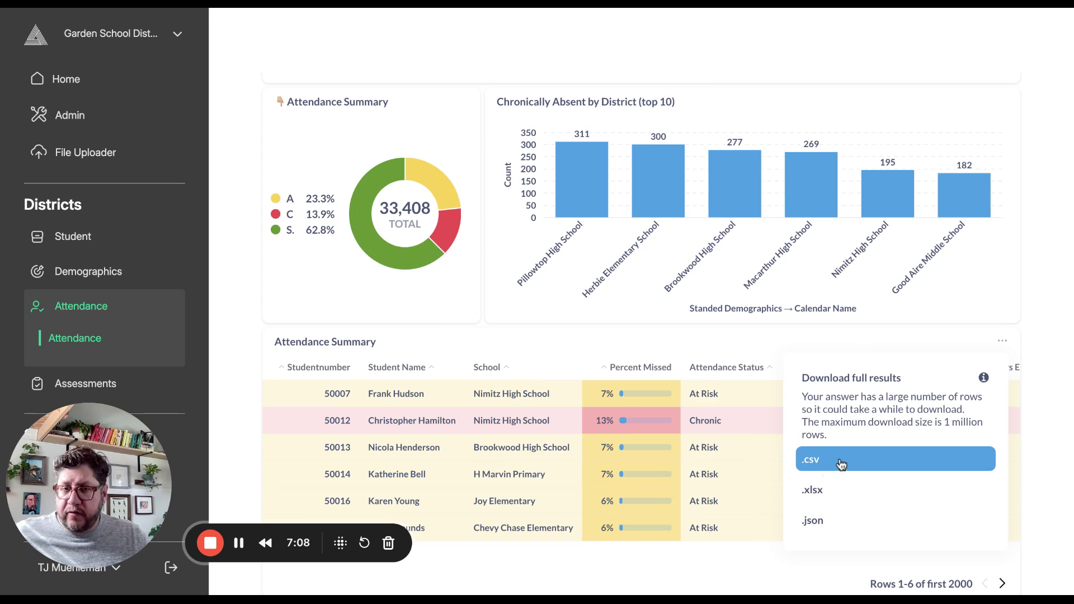